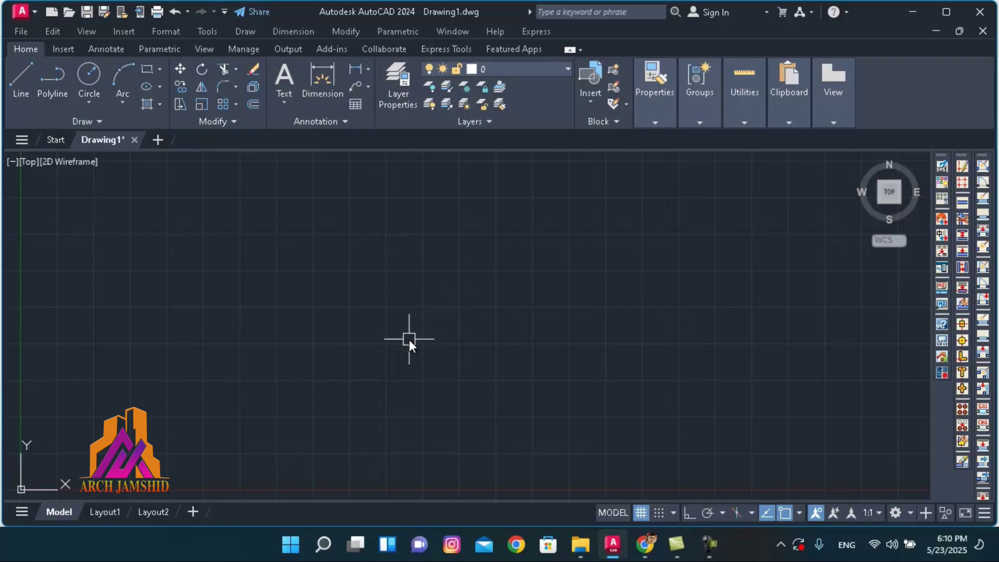
{"action": "type", "text": "YQ"}
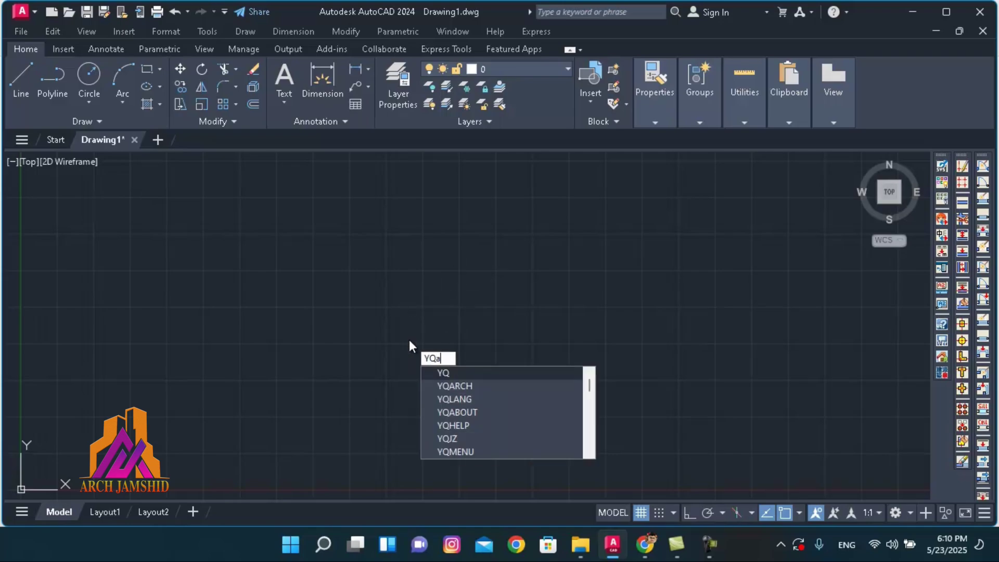
{"action": "type", "text": "ARCH"}
Step: Run YQARCH and open User Preferences from the System Setup command list, showing config.txt
{"action": "key", "text": "Return"}
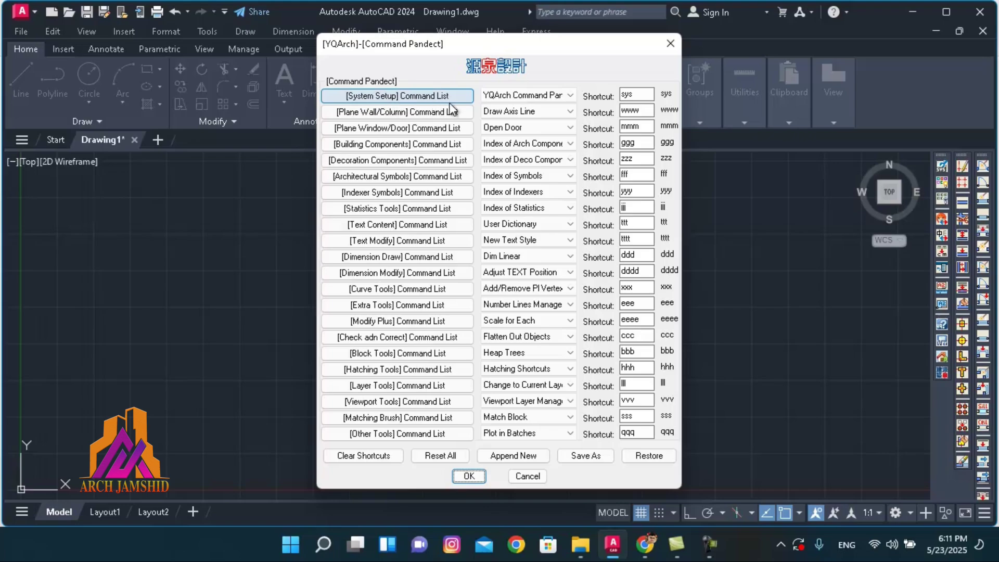
{"action": "left_click", "coordinate": [410, 98]}
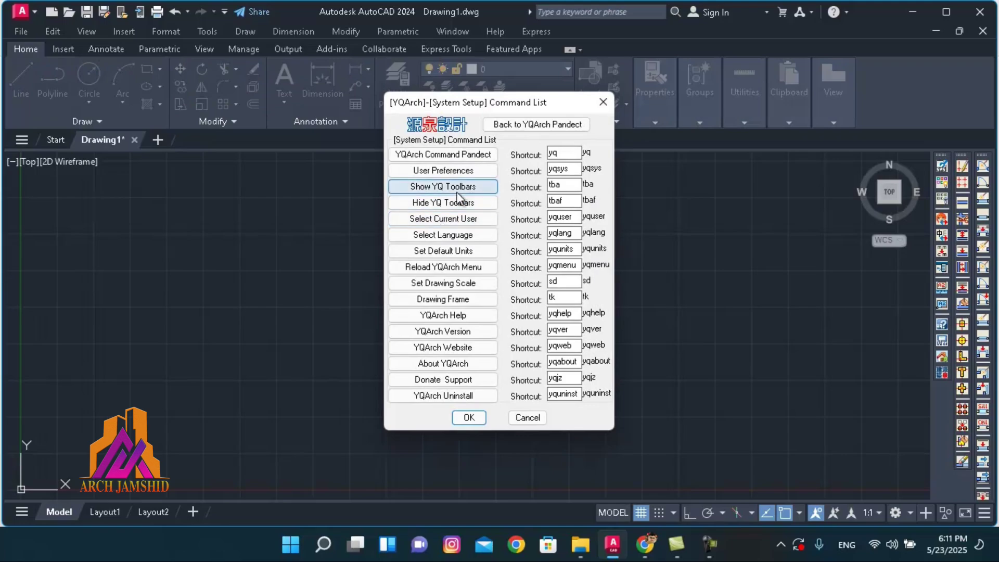
{"action": "left_click", "coordinate": [439, 170]}
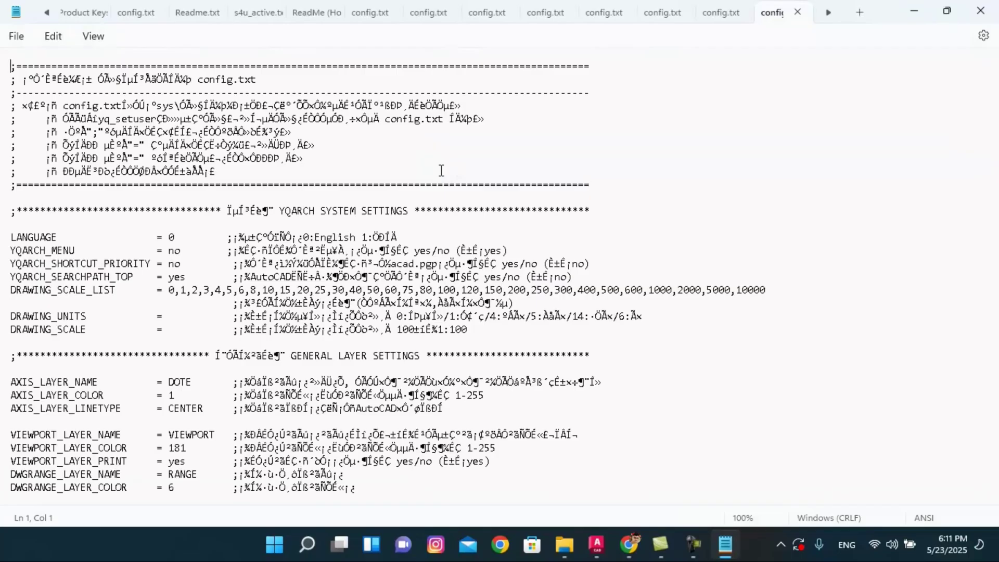
Step: Change YQARCH_MENU from 'no' to 'yes' in config.txt and save the file
{"action": "left_click", "coordinate": [182, 250]}
{"action": "double_click", "coordinate": [170, 251]}
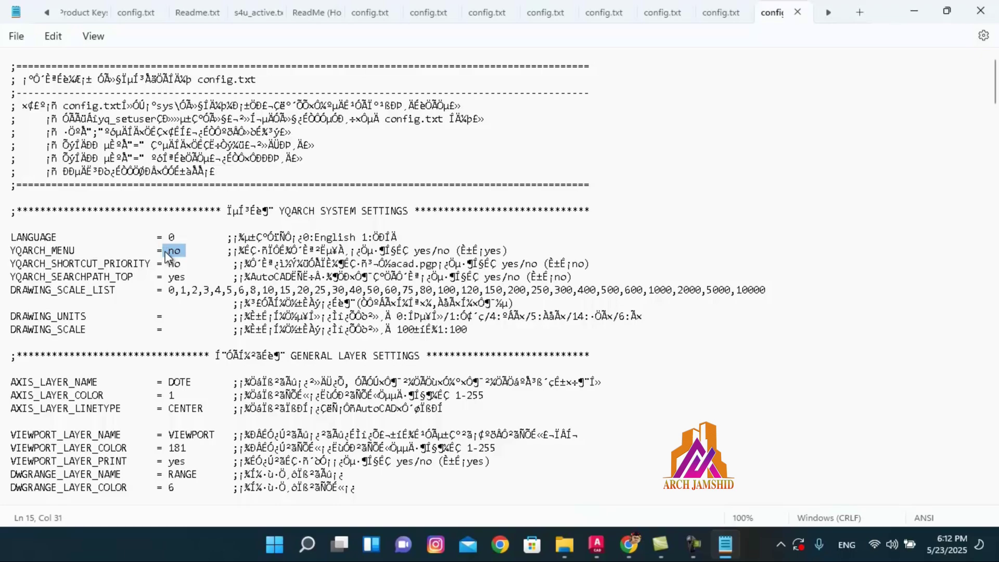
{"action": "type", "text": "yes"}
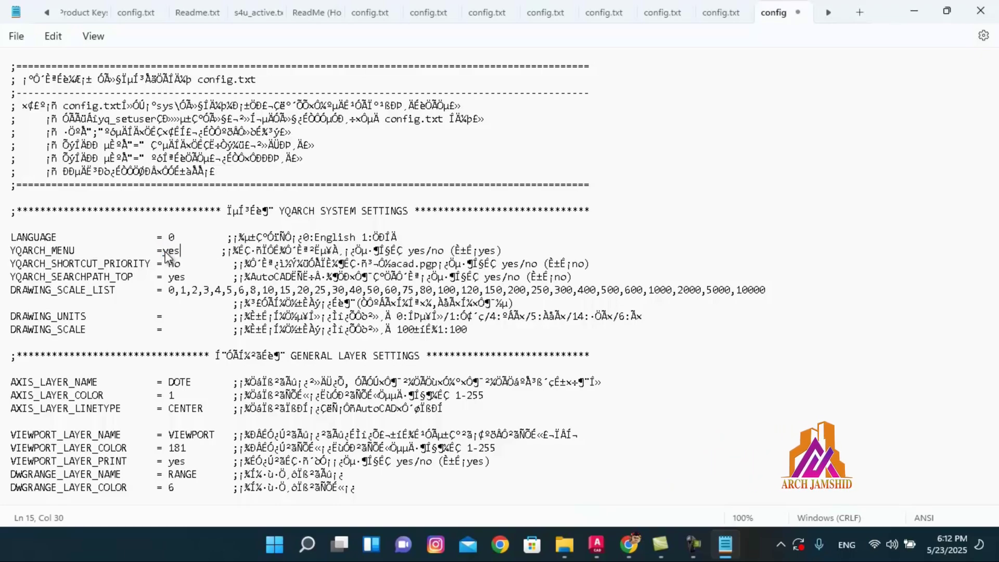
{"action": "left_click", "coordinate": [16, 37]}
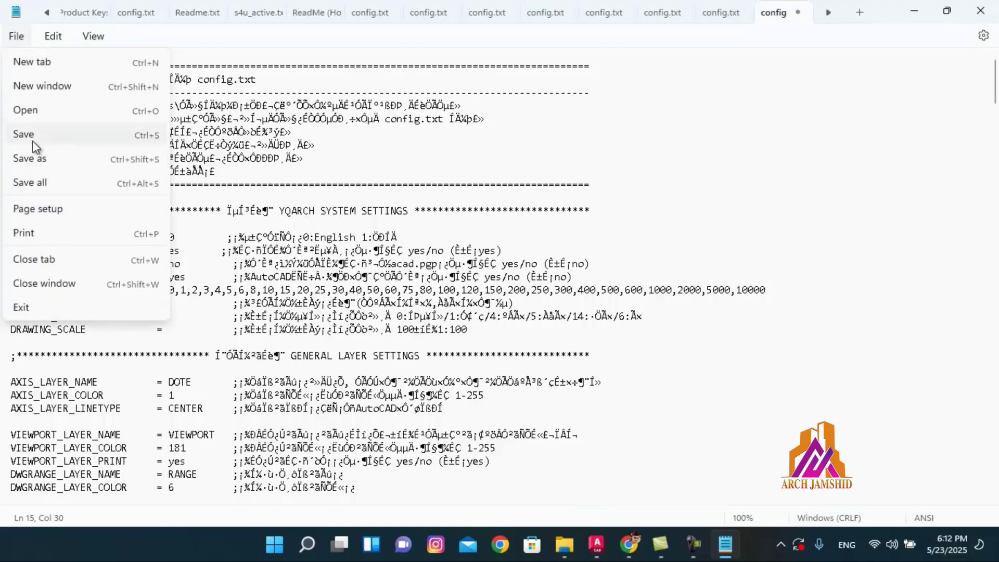
{"action": "left_click", "coordinate": [44, 144]}
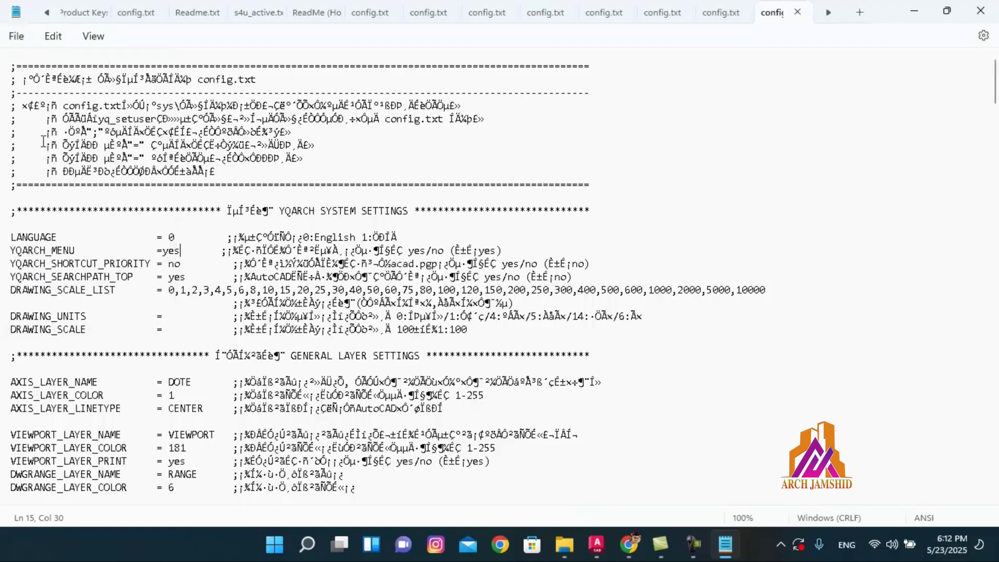
Step: Close Notepad and open the new YQARCH menu in AutoCAD's menu bar
{"action": "left_click", "coordinate": [980, 24]}
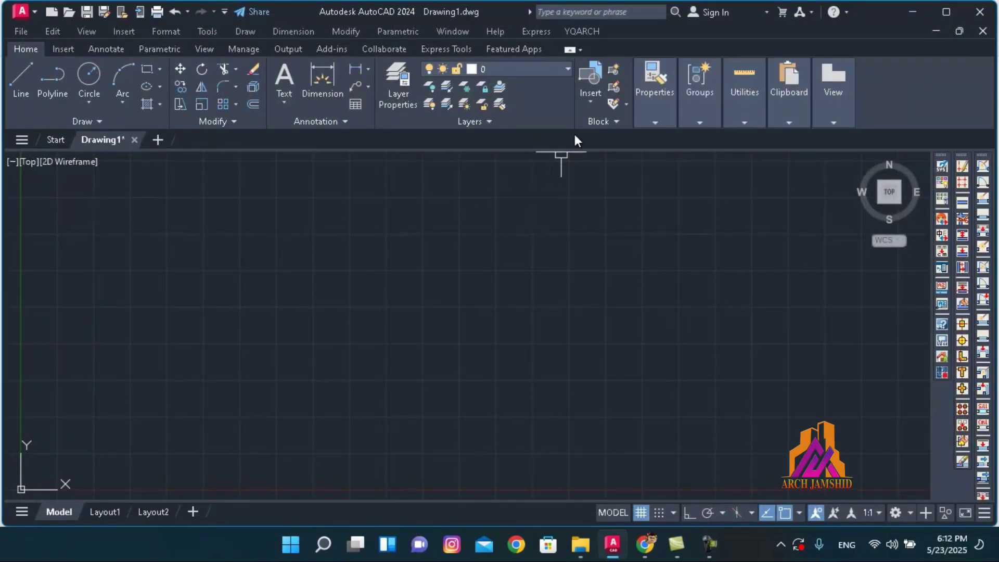
{"action": "left_click", "coordinate": [588, 30]}
{"action": "mouse_move", "coordinate": [618, 71]}
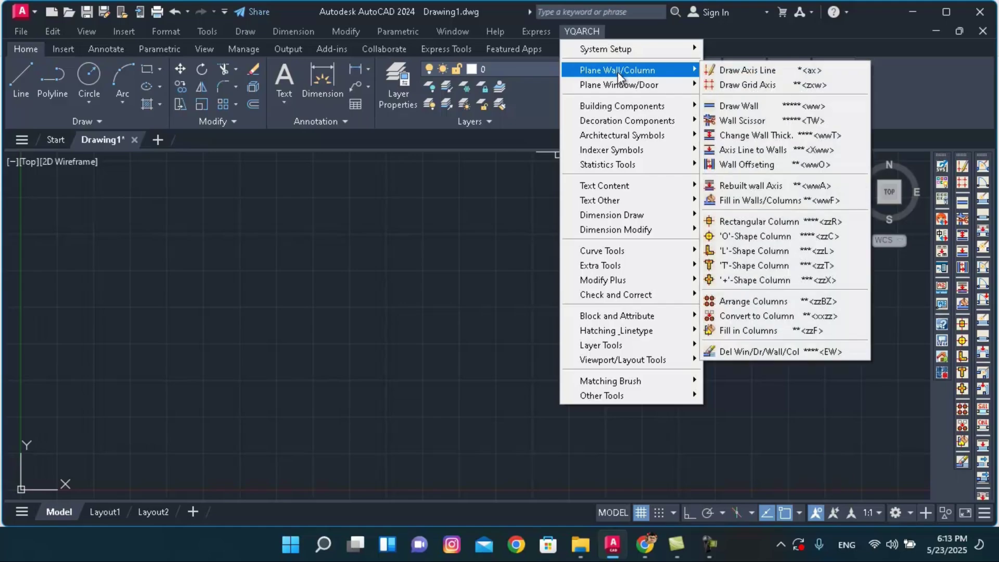